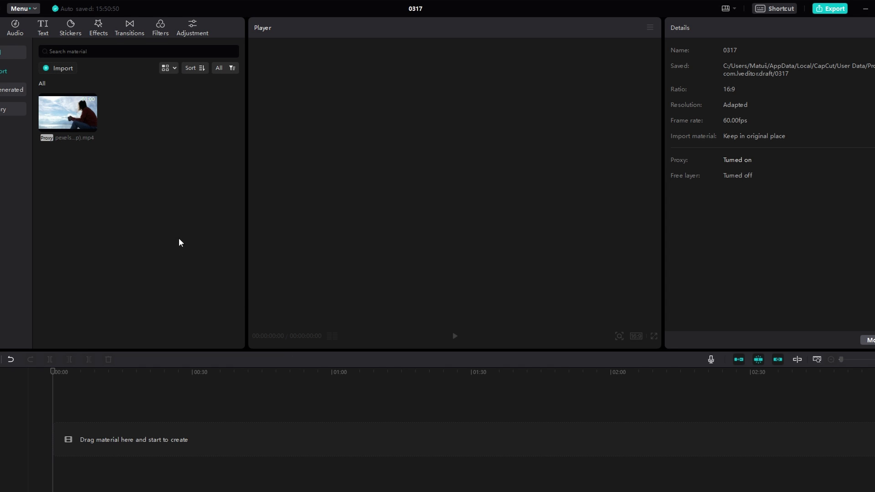
Add the pexels beach video to the timeline and trim it to end at 00:00:34:06
{"action": "left_click_drag", "start_coordinate": [88, 125], "coordinate": [56, 440]}
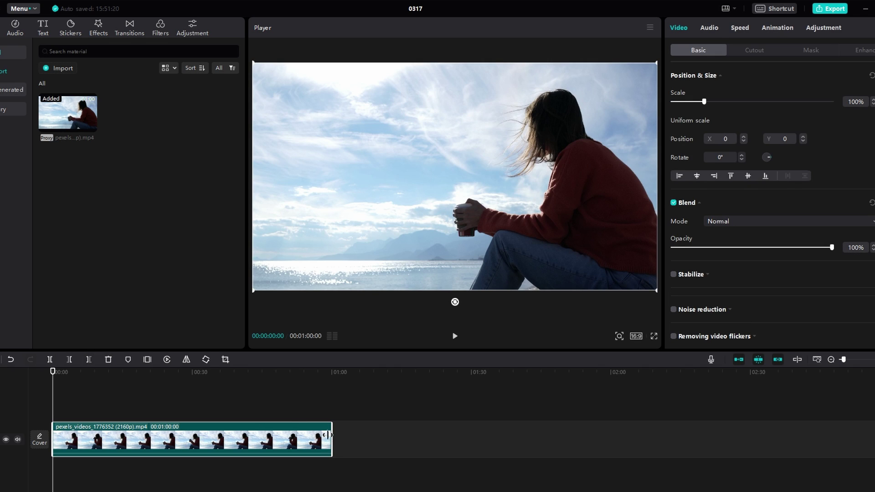
{"action": "left_click_drag", "start_coordinate": [329, 435], "coordinate": [212, 436]}
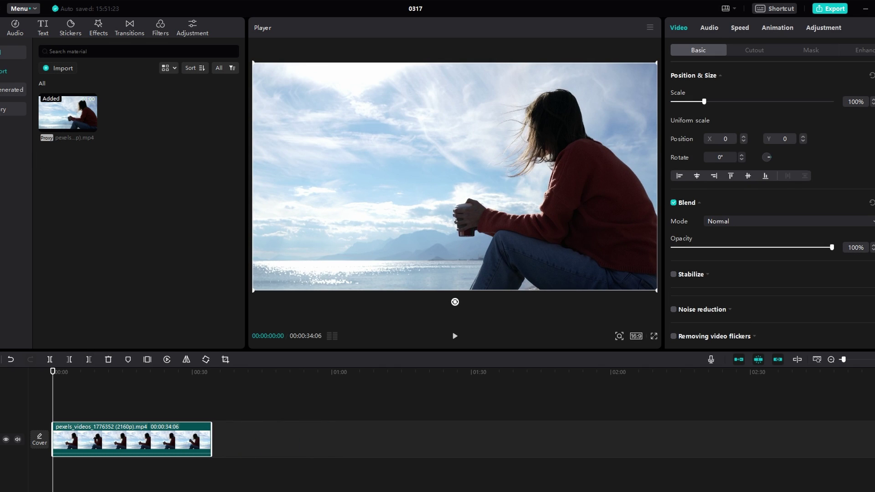
Place a 5-second white Trending clip above the video's end, keeping 1.0x speed
{"action": "left_click", "coordinate": [14, 109]}
{"action": "mouse_move", "coordinate": [67, 105]}
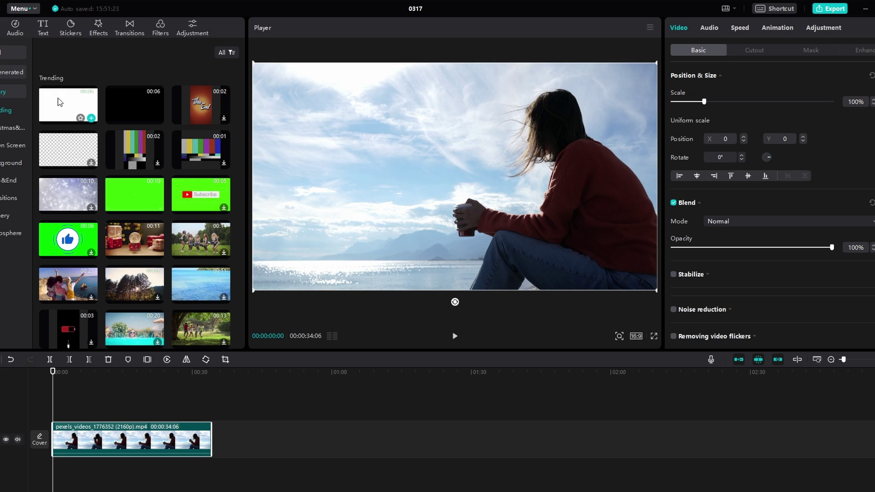
{"action": "mouse_move", "coordinate": [58, 102]}
{"action": "left_mouse_down"}
{"action": "mouse_move", "coordinate": [63, 414]}
{"action": "mouse_move", "coordinate": [189, 409]}
{"action": "left_mouse_up"}
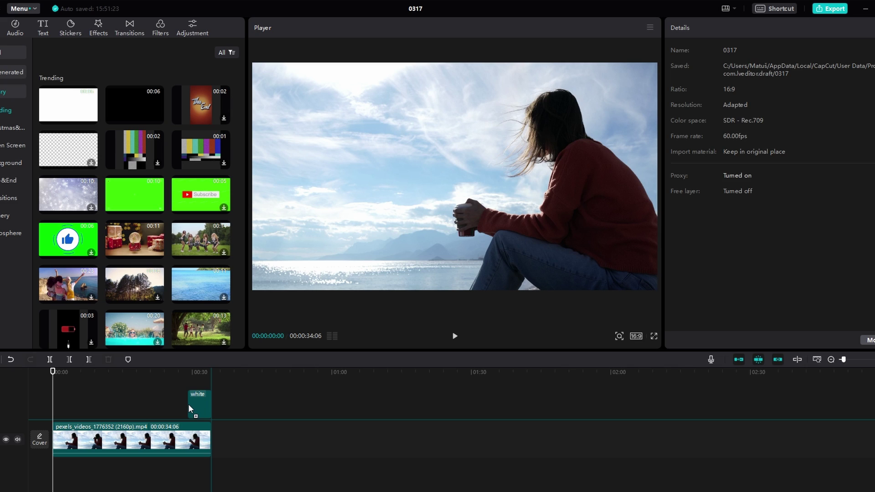
{"action": "left_click_drag", "start_coordinate": [189, 409], "coordinate": [190, 410]}
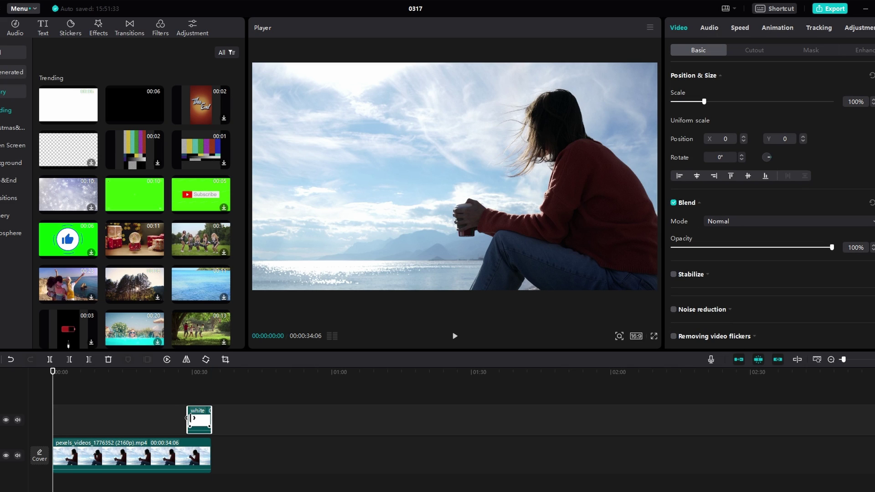
{"action": "left_click_drag", "start_coordinate": [188, 419], "coordinate": [187, 421]}
{"action": "left_click", "coordinate": [737, 29]}
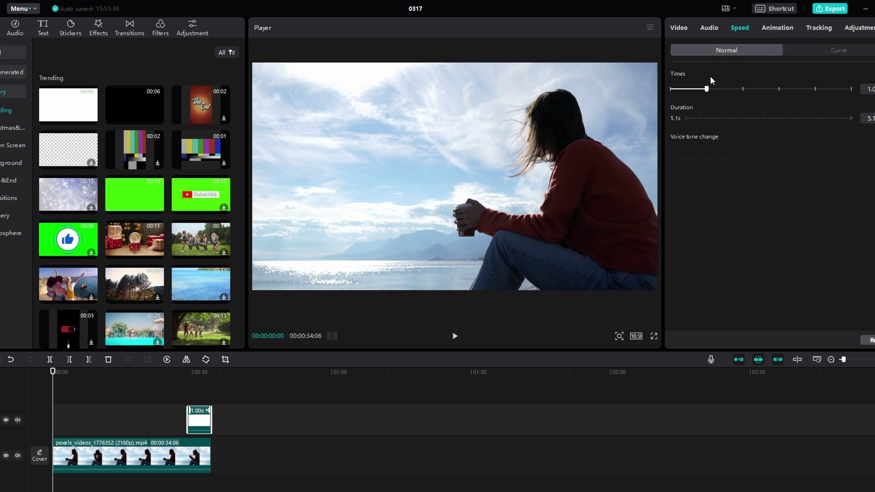
{"action": "mouse_move", "coordinate": [707, 92]}
{"action": "left_mouse_down"}
{"action": "mouse_move", "coordinate": [717, 94]}
{"action": "mouse_move", "coordinate": [708, 93]}
{"action": "left_mouse_up"}
Keyframe the white clip's opacity from 0% at its start to 100% at the video's end
{"action": "left_click", "coordinate": [679, 28]}
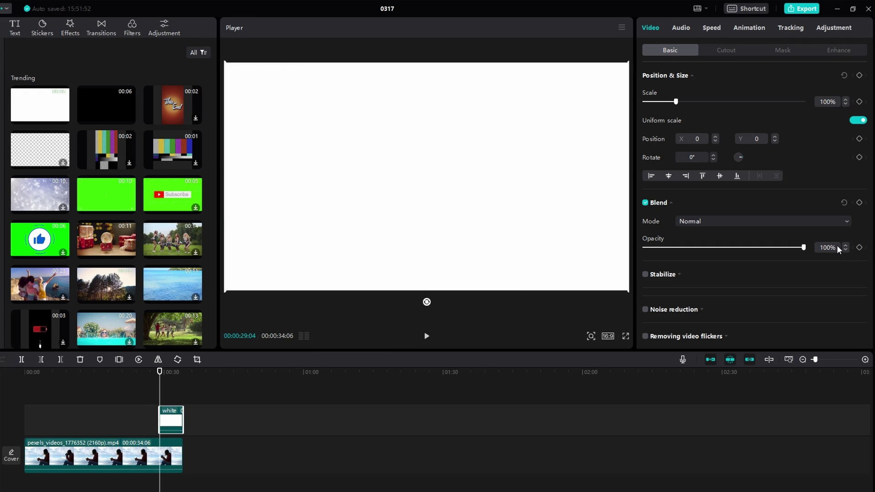
{"action": "left_click", "coordinate": [859, 247]}
{"action": "left_click_drag", "start_coordinate": [804, 247], "coordinate": [510, 253]}
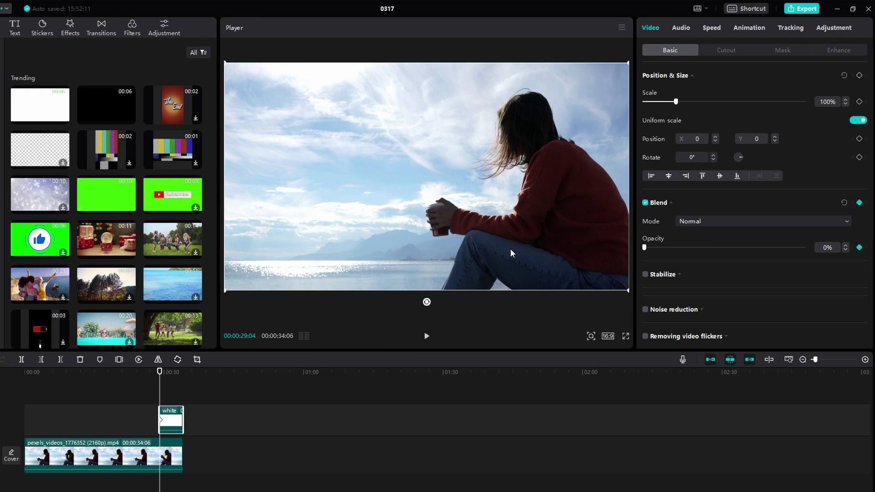
{"action": "left_click", "coordinate": [183, 373]}
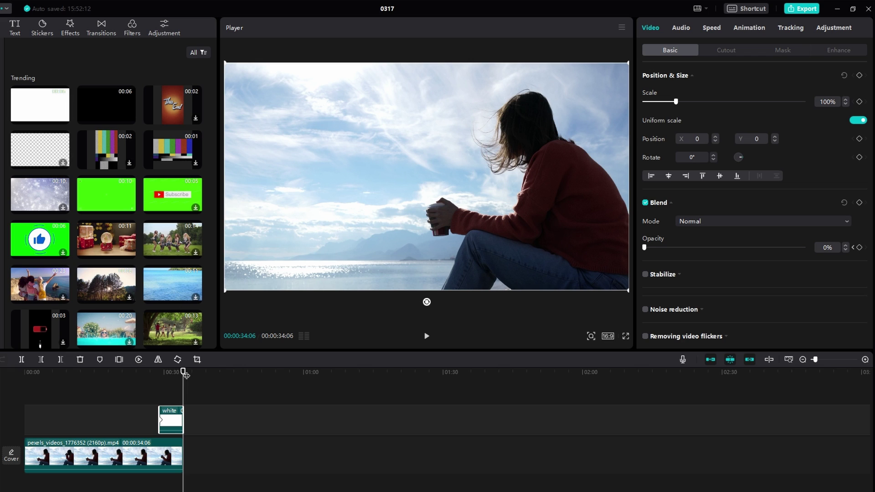
{"action": "left_click_drag", "start_coordinate": [739, 248], "coordinate": [861, 254]}
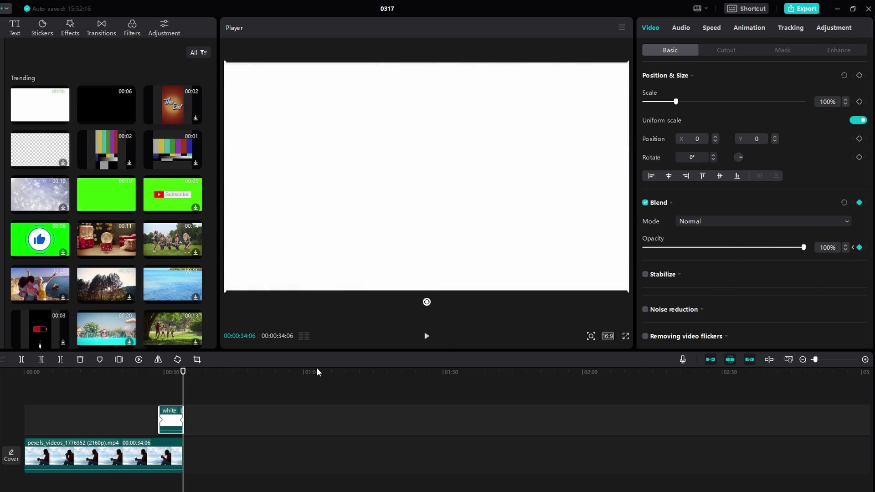
{"action": "left_click_drag", "start_coordinate": [183, 374], "coordinate": [144, 383]}
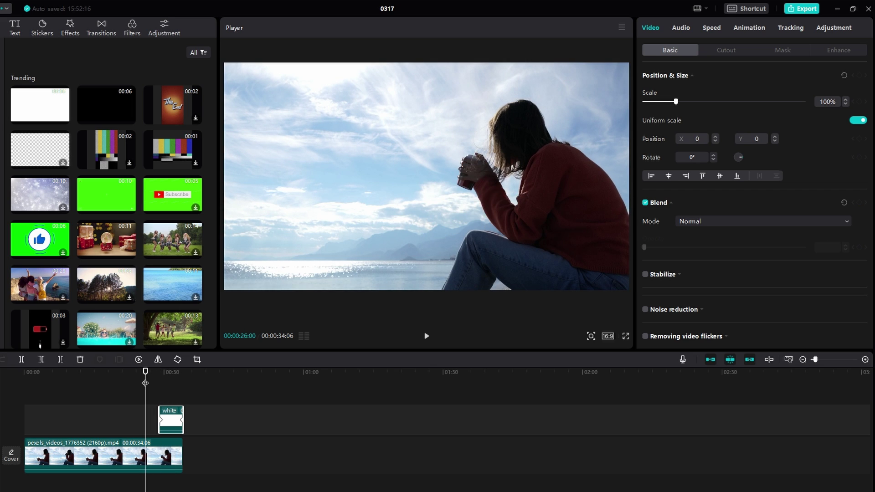
{"action": "left_click", "coordinate": [151, 397]}
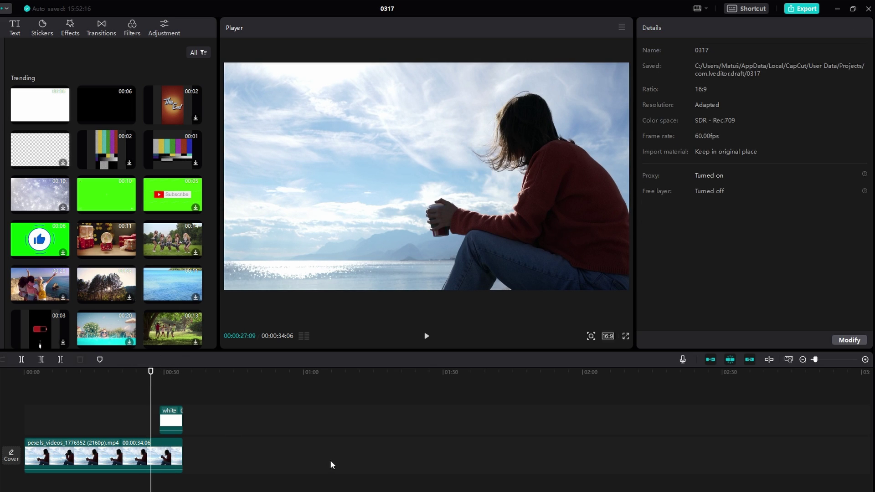
{"action": "key", "text": "space"}
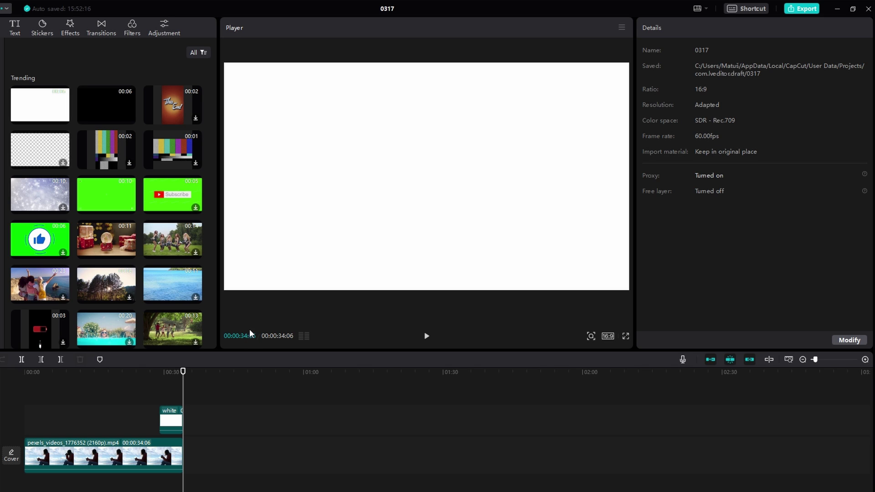
Add a white clip at the start, keyframing opacity from 100% to 30% by 00:00:03:21
{"action": "mouse_move", "coordinate": [34, 101]}
{"action": "left_mouse_down"}
{"action": "mouse_move", "coordinate": [52, 288]}
{"action": "mouse_move", "coordinate": [41, 419]}
{"action": "left_mouse_up"}
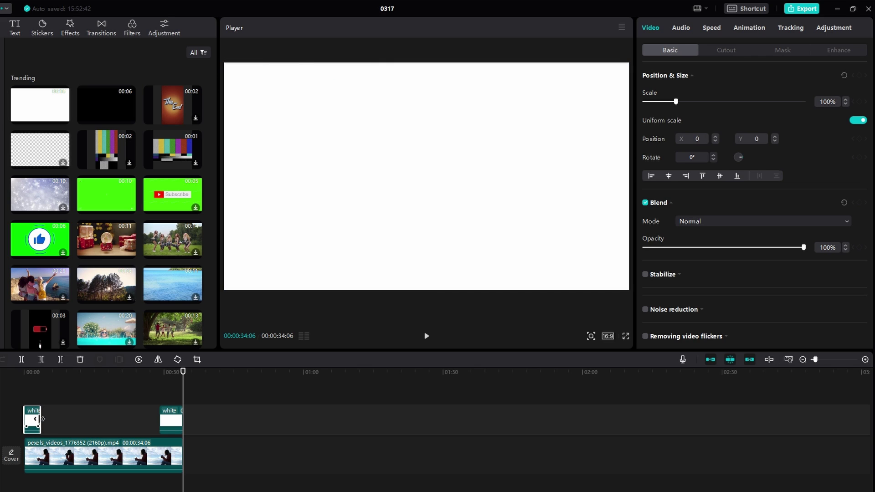
{"action": "left_click", "coordinate": [25, 373]}
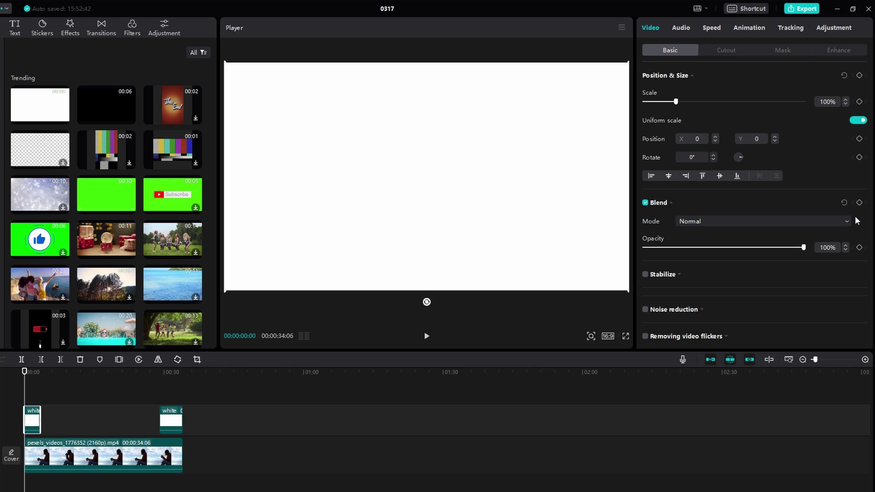
{"action": "left_click", "coordinate": [860, 249]}
{"action": "left_click_drag", "start_coordinate": [822, 246], "coordinate": [835, 253]}
{"action": "left_click", "coordinate": [40, 373]}
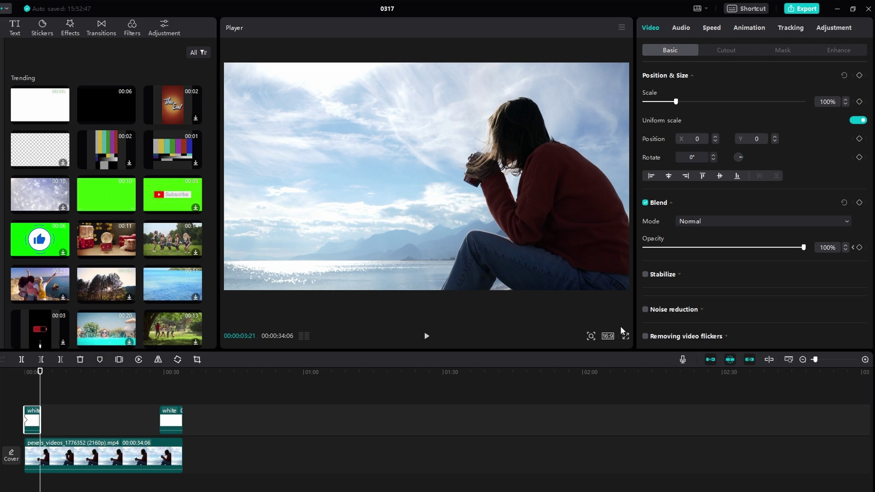
{"action": "left_click_drag", "start_coordinate": [803, 247], "coordinate": [644, 247]}
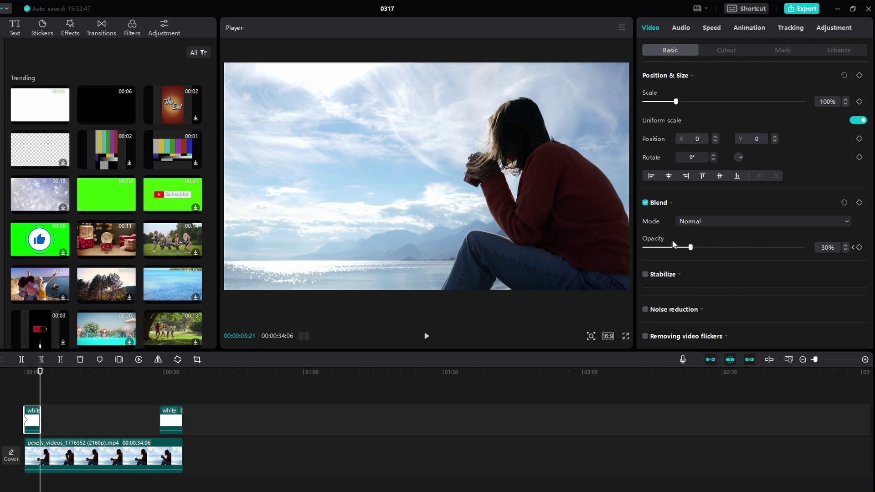